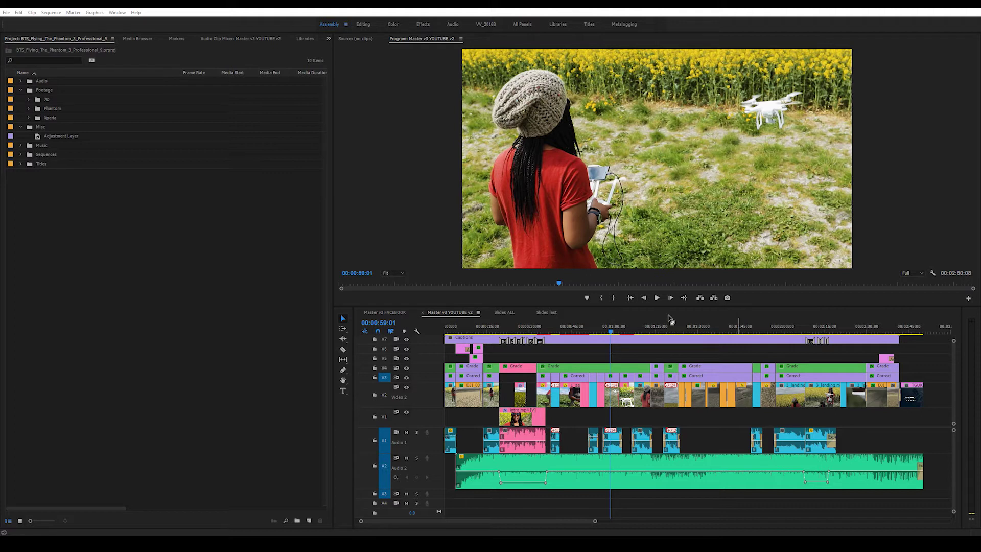
Step: Select the Master v3 YOUTUBE v2 sequence and open its File > Export > Media settings
click(163, 254)
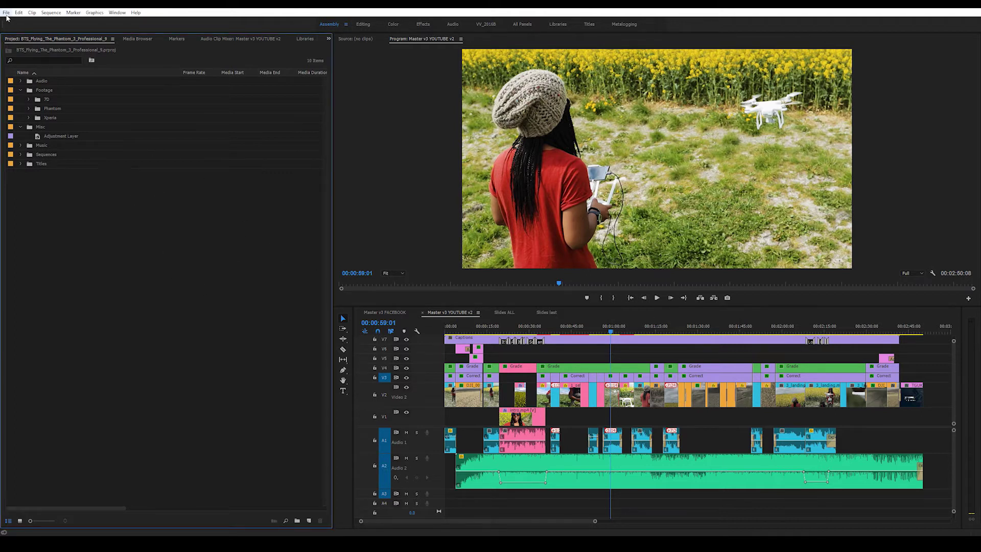
click(6, 12)
mouse_move(46, 226)
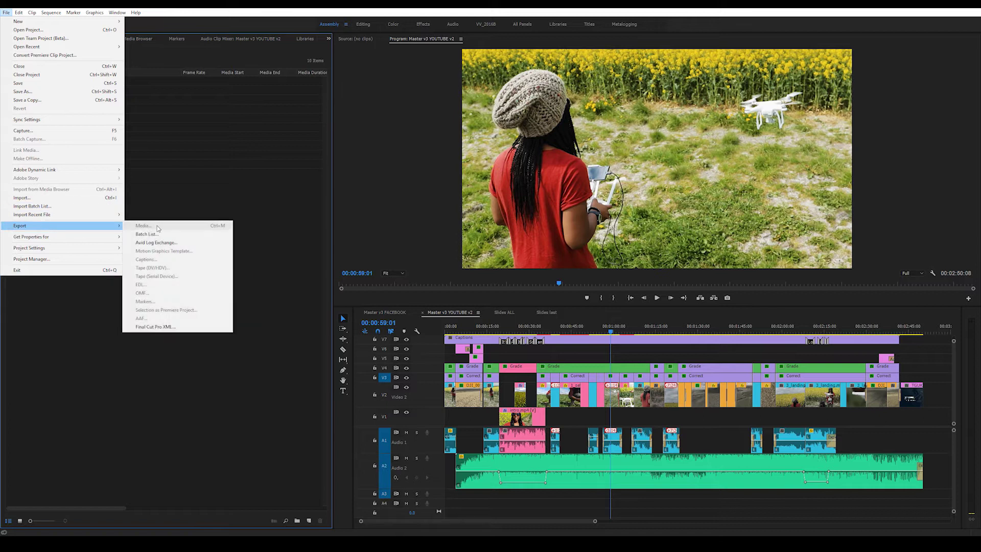
click(472, 415)
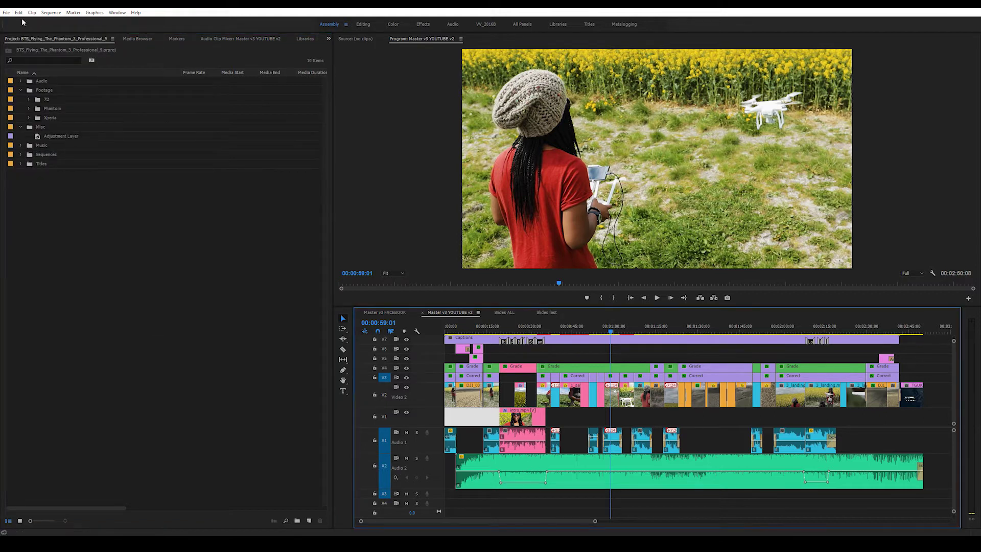
click(6, 13)
mouse_move(46, 226)
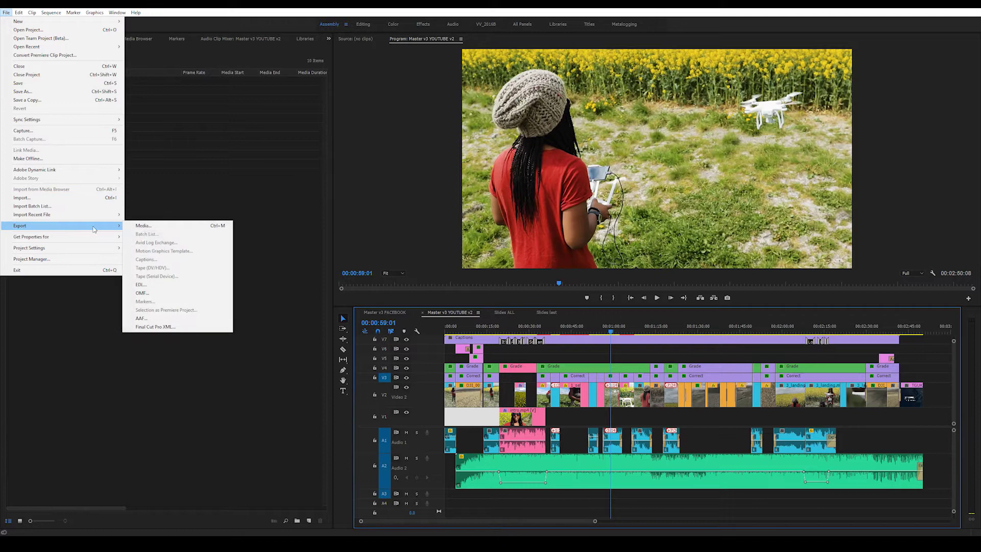
click(138, 231)
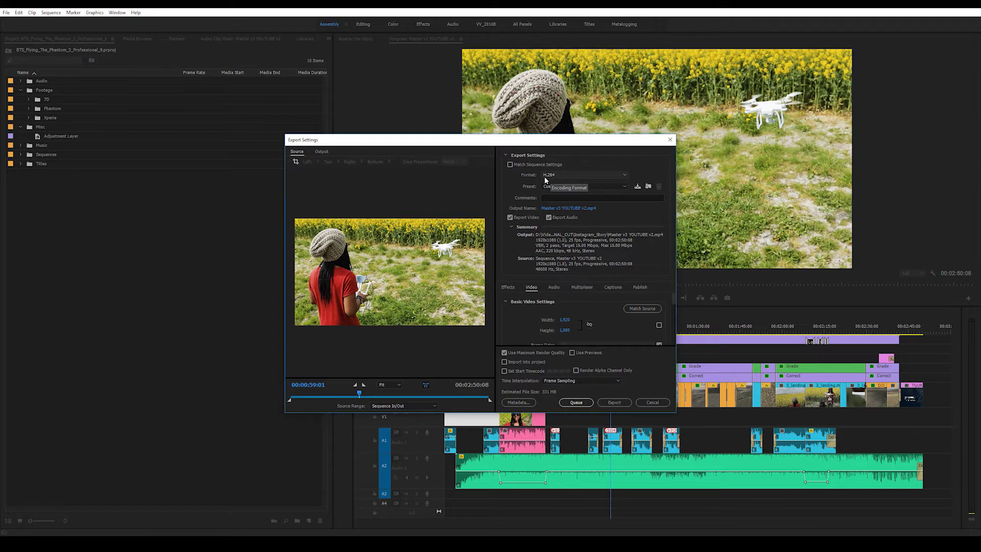
click(615, 175)
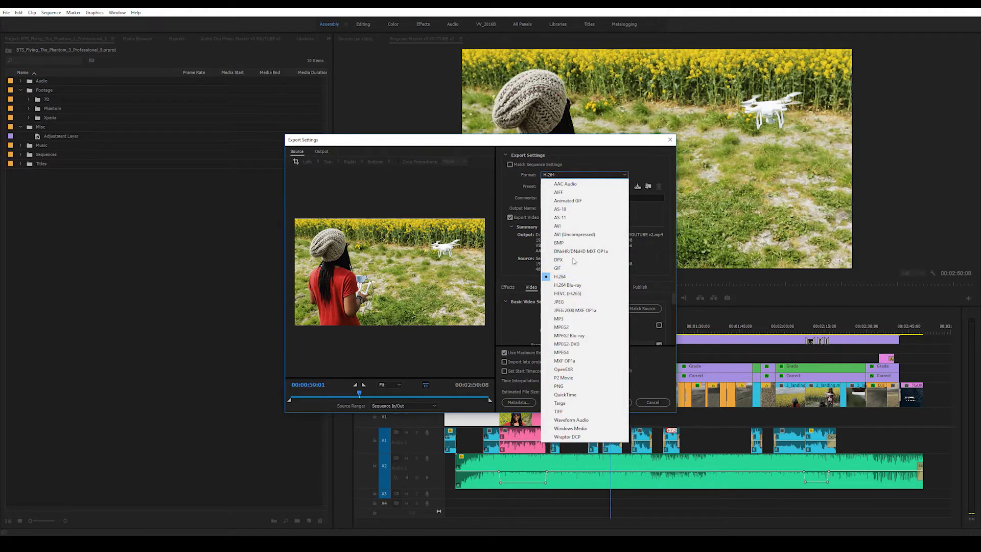
click(512, 182)
Step: Choose YouTube 1080p HD from the Preset list, keeping H.264 as the format
click(555, 187)
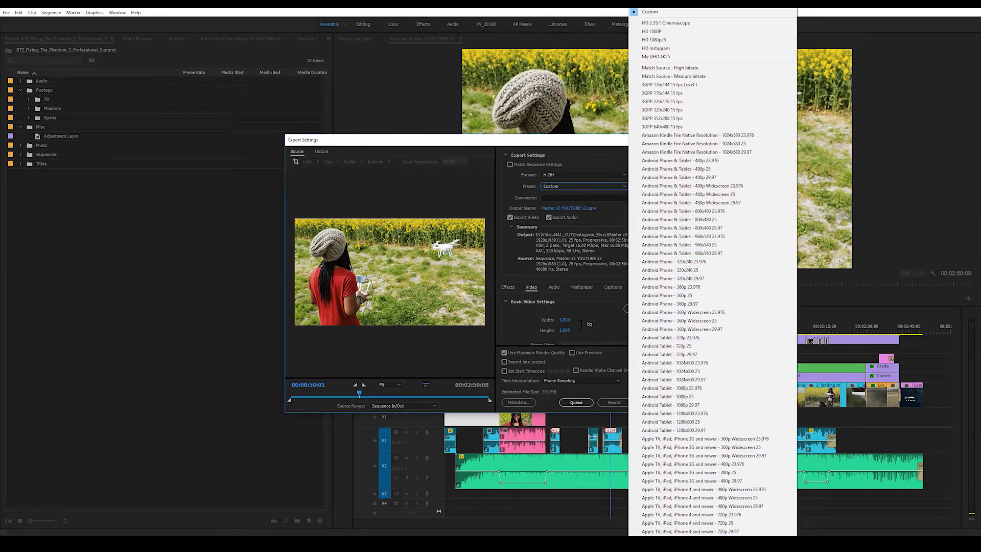
scroll(705, 307, down, 5)
scroll(705, 307, down, 5)
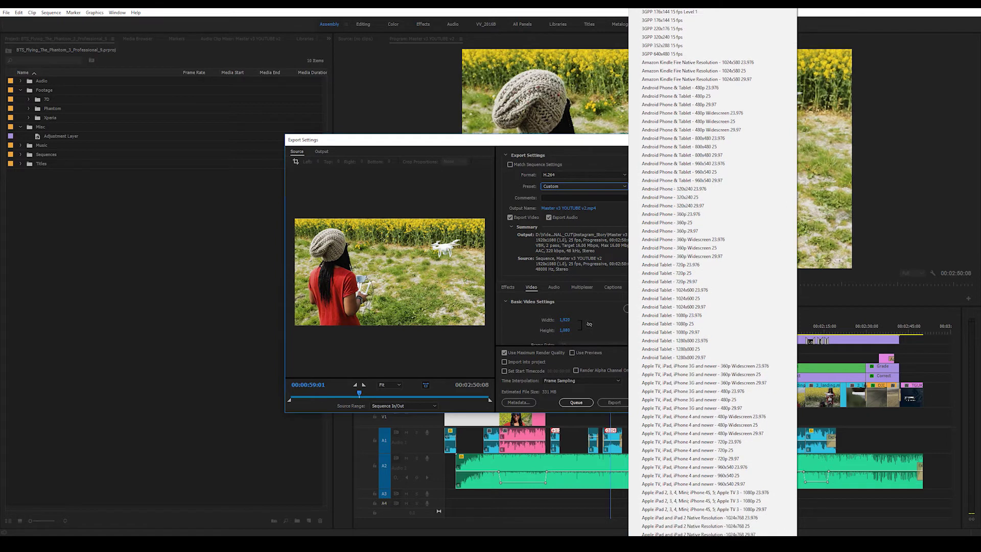
scroll(706, 307, down, 3)
scroll(705, 307, down, 3)
scroll(705, 306, down, 3)
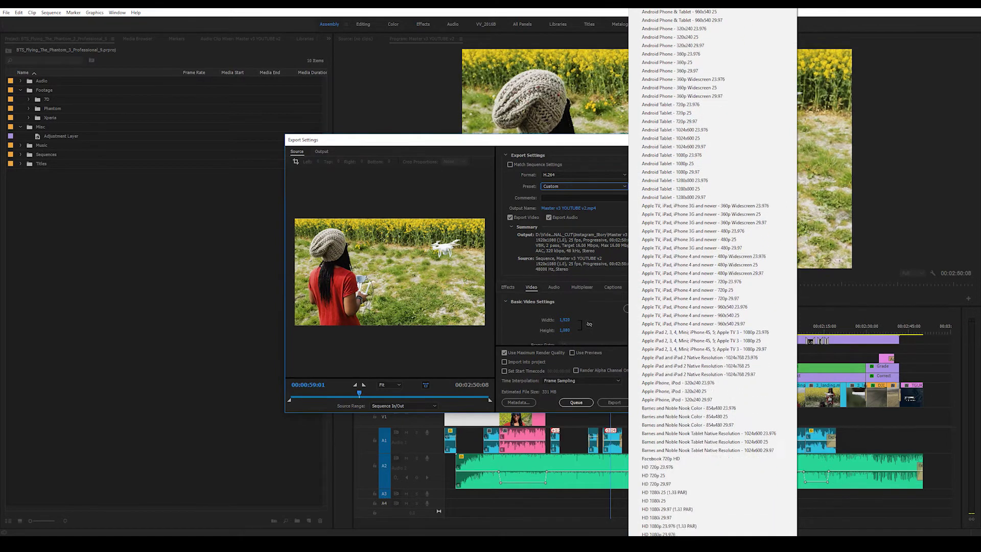
scroll(705, 307, down, 3)
scroll(706, 307, down, 1)
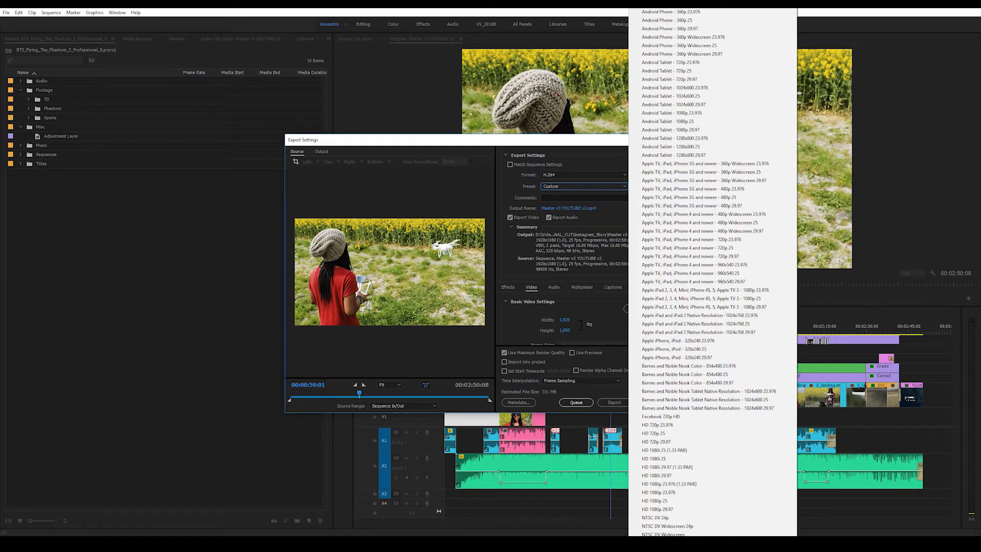
scroll(669, 460, down, 1)
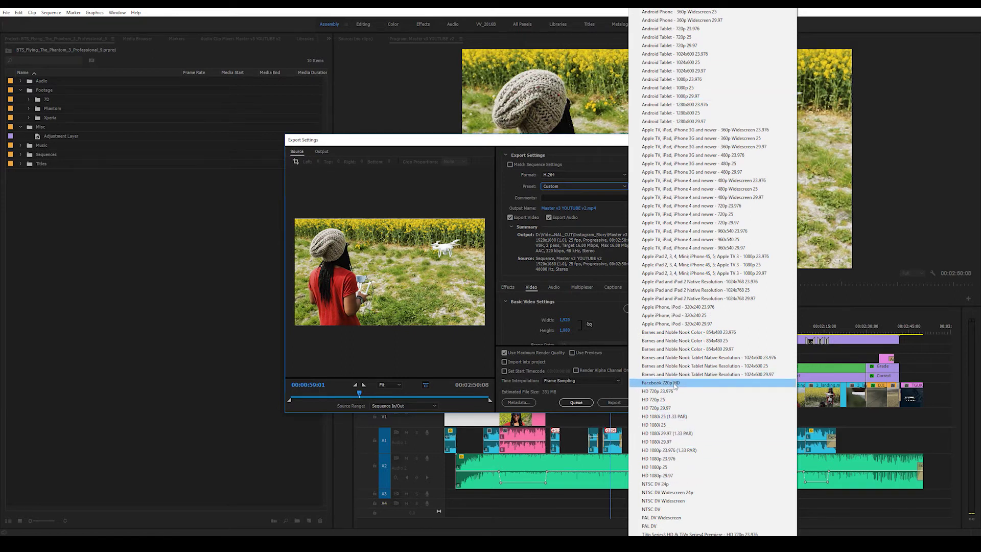
scroll(675, 386, down, 5)
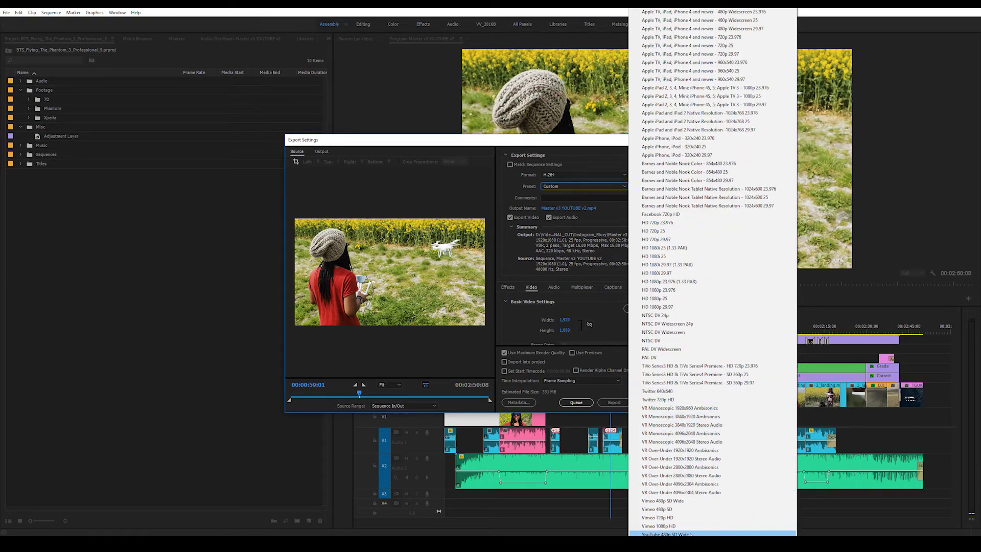
scroll(690, 533, down, 1)
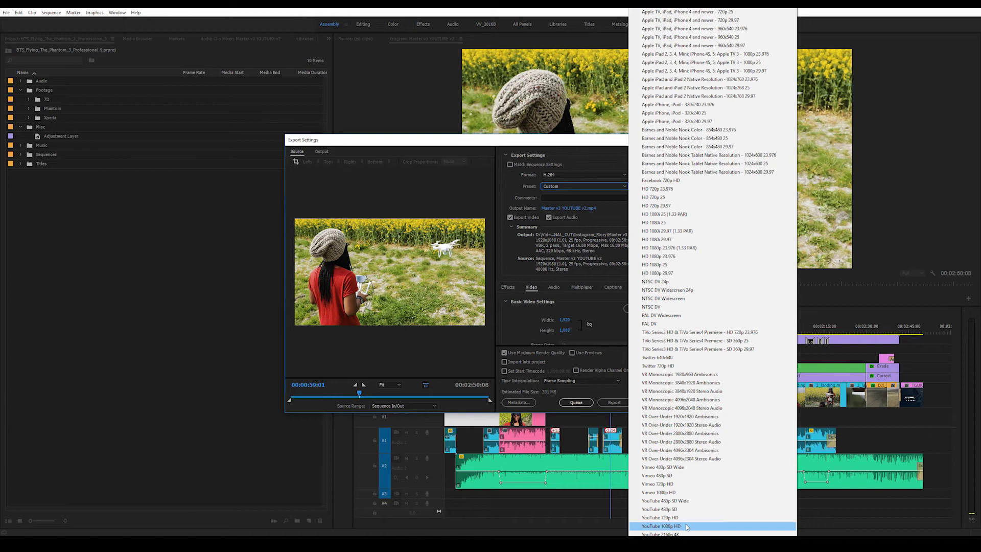
click(687, 527)
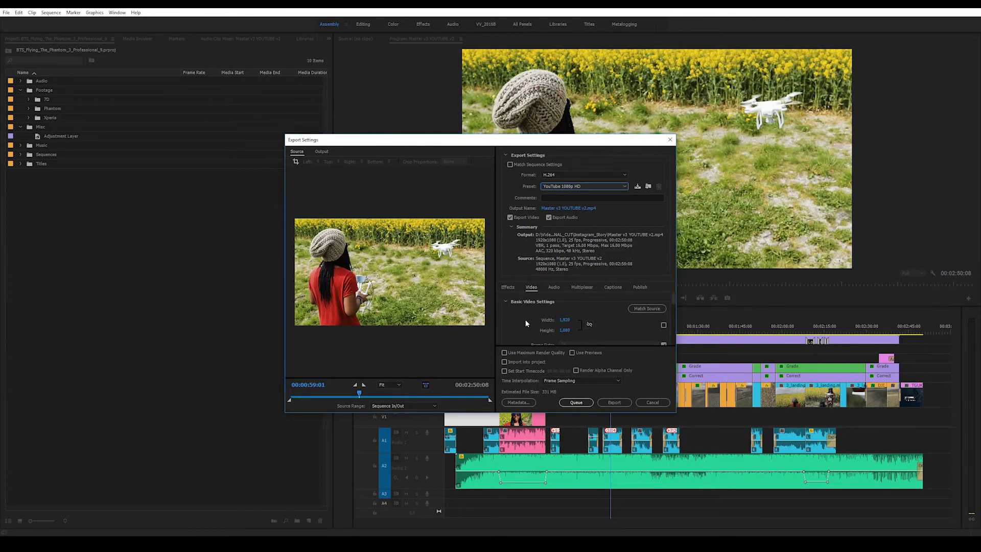
scroll(526, 320, down, 3)
scroll(525, 320, down, 2)
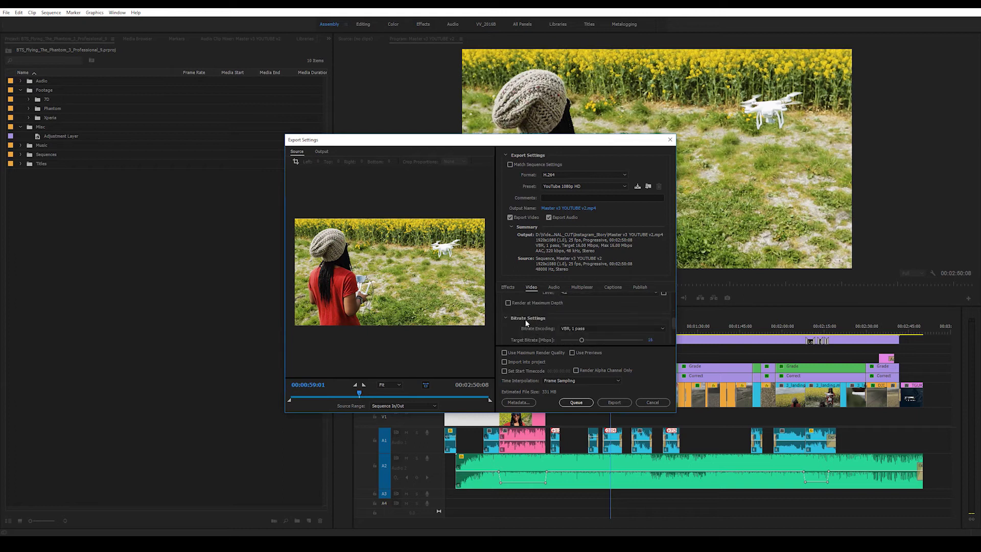
Step: Set Bitrate Encoding under Bitrate Settings to VBR, 2 pass
click(582, 329)
click(582, 355)
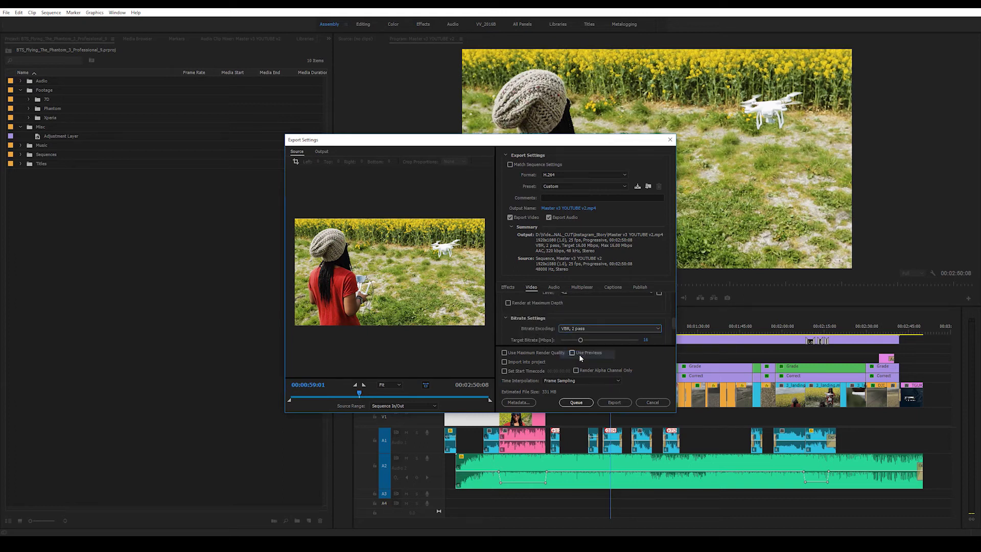
Step: Turn on Use Maximum Render Quality in the Export Settings dialog
click(504, 353)
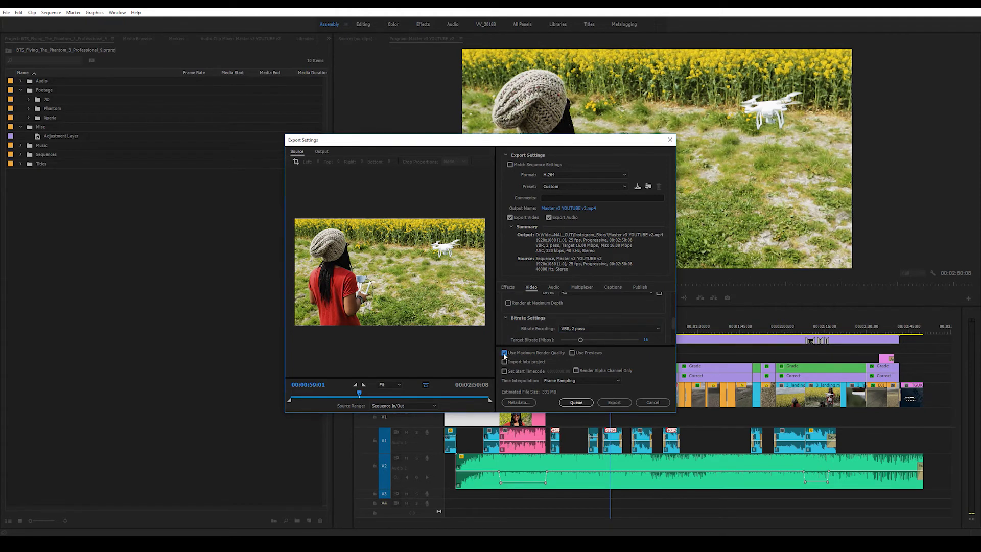